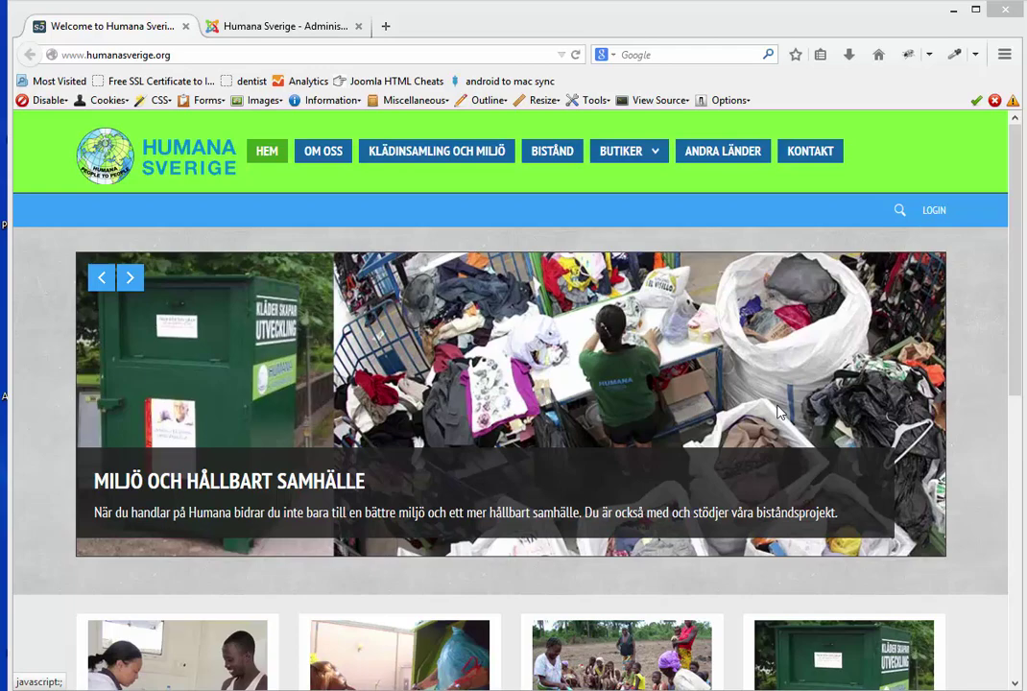
Step: Look over the website's homepage, from the slideshow to the article boxes below it
drag(1015, 368, 1022, 540)
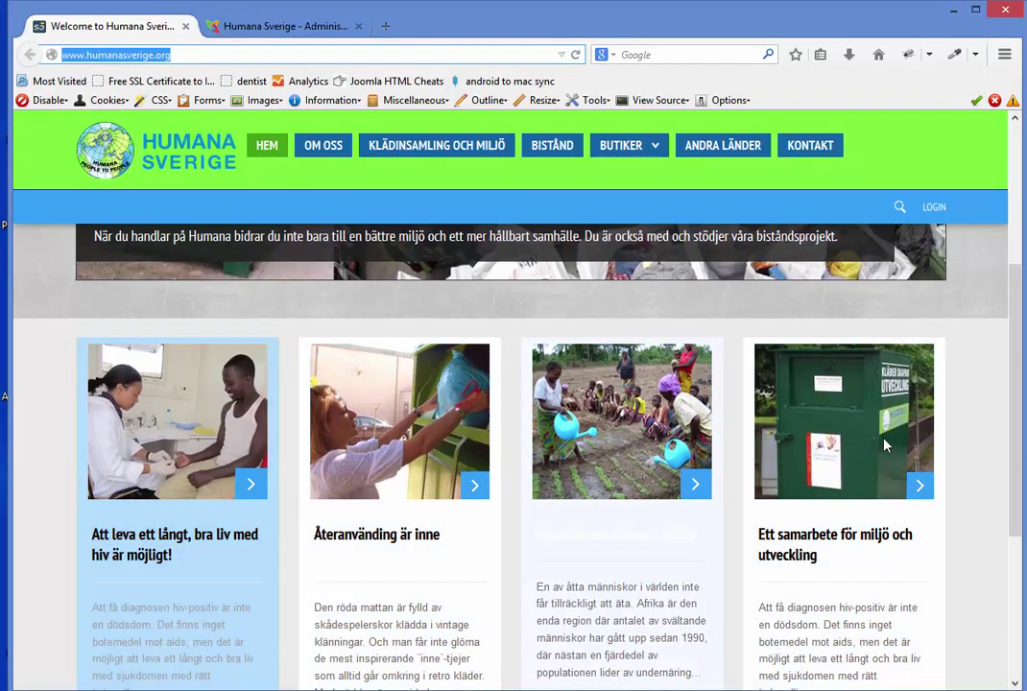
drag(1015, 427, 1015, 266)
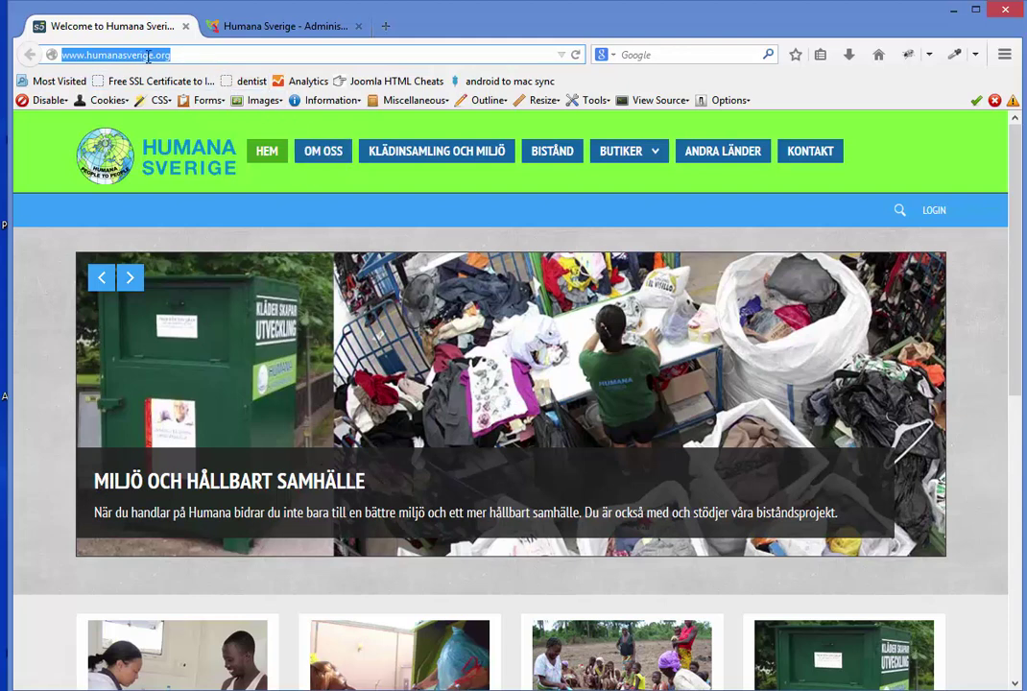
click(264, 29)
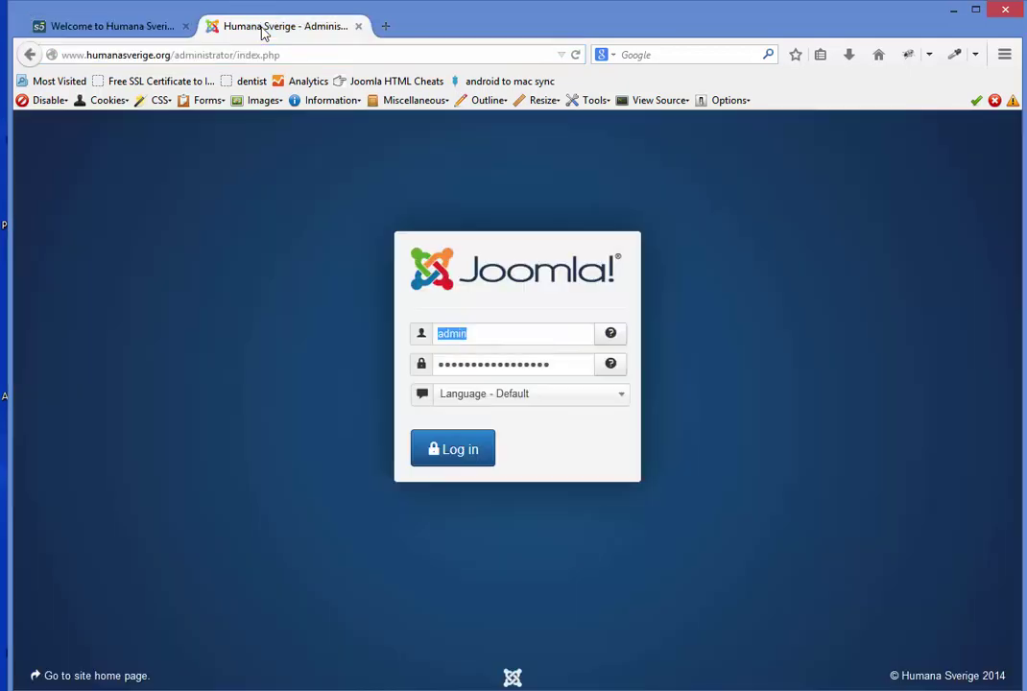
drag(64, 55, 166, 55)
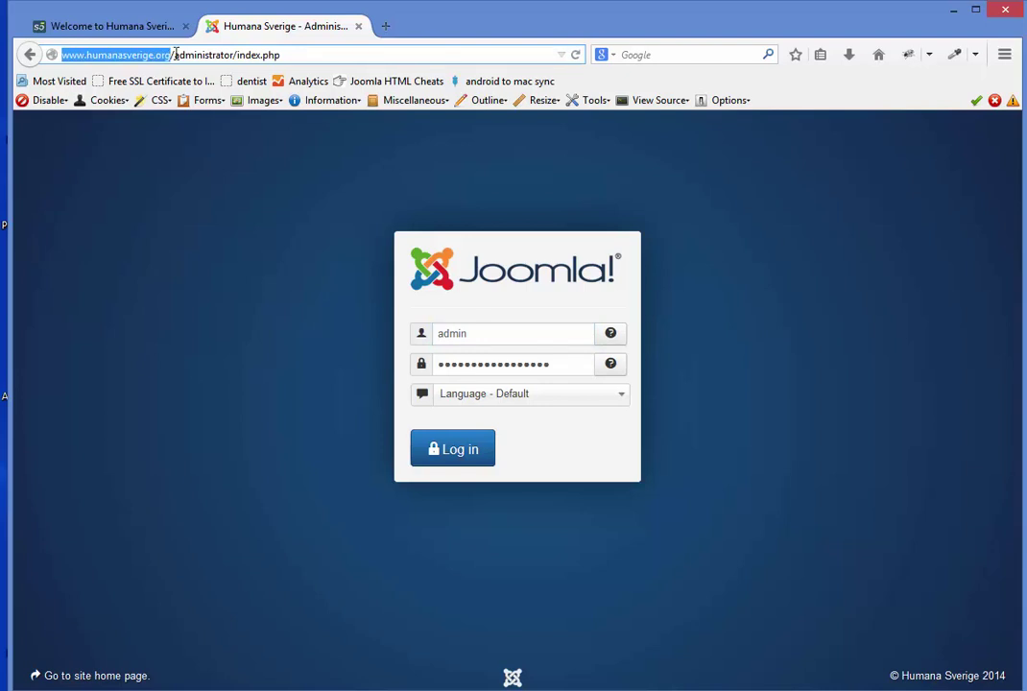
text(www.humanasverige.org)
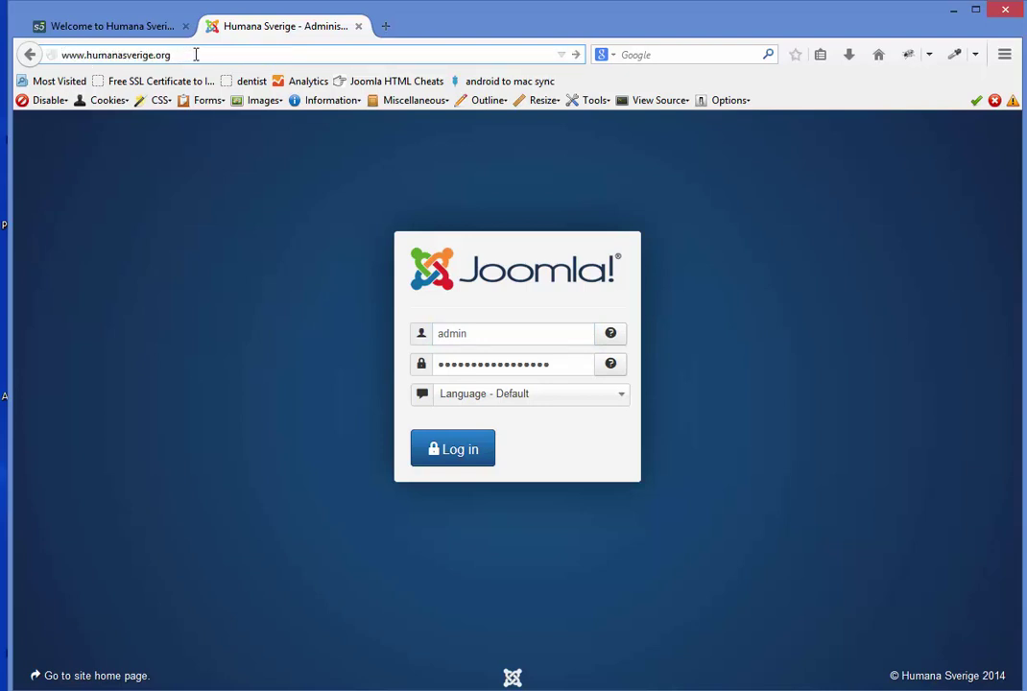
text(/administrat)
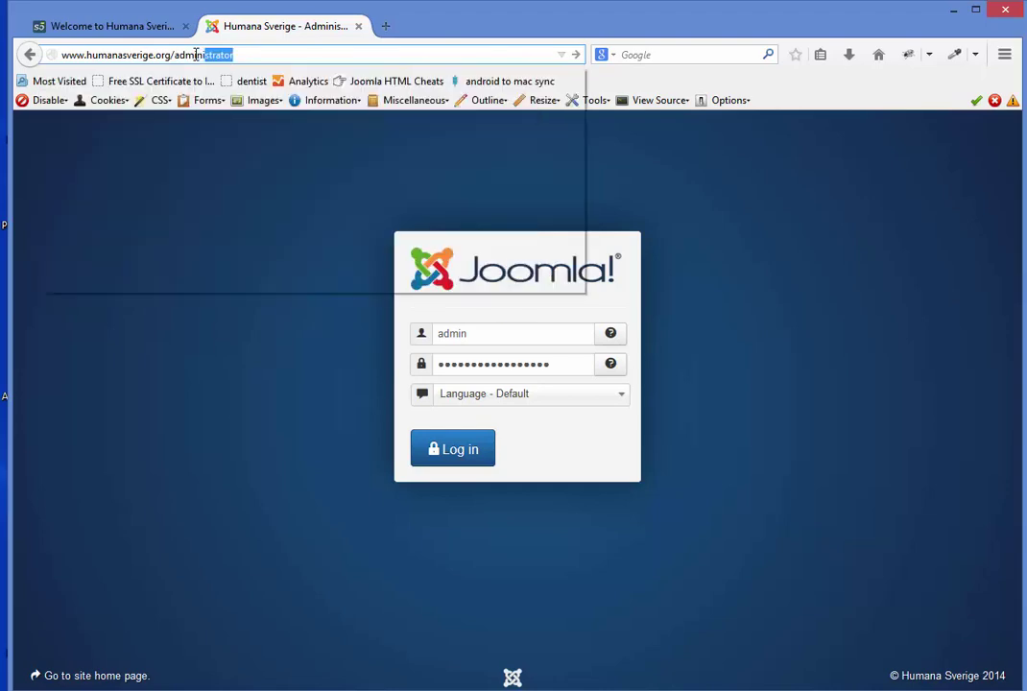
text(or)
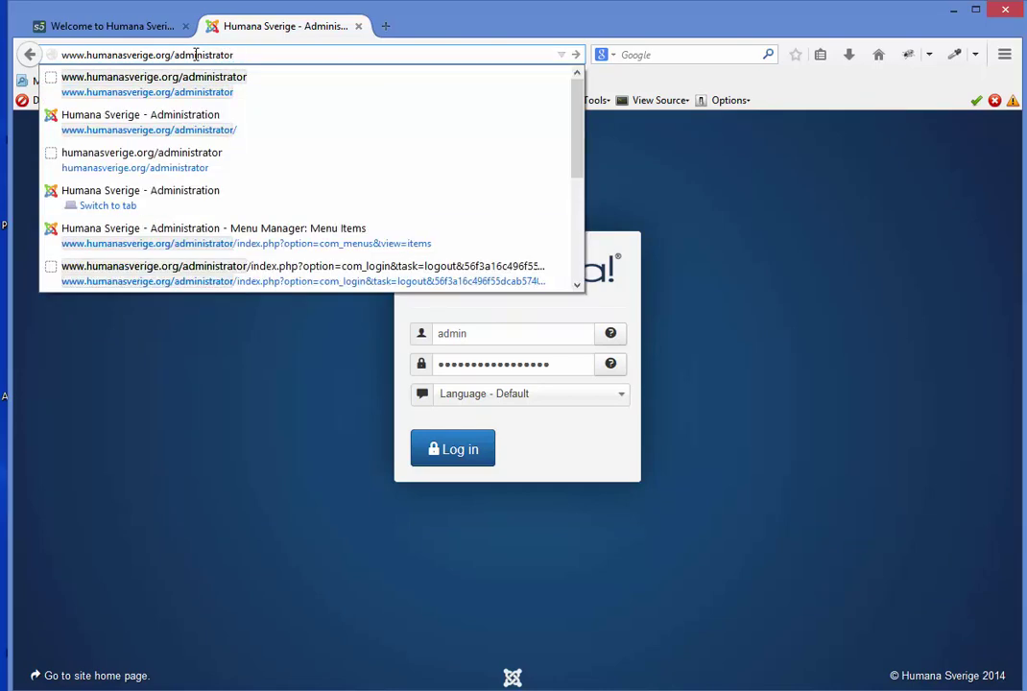
key(Return)
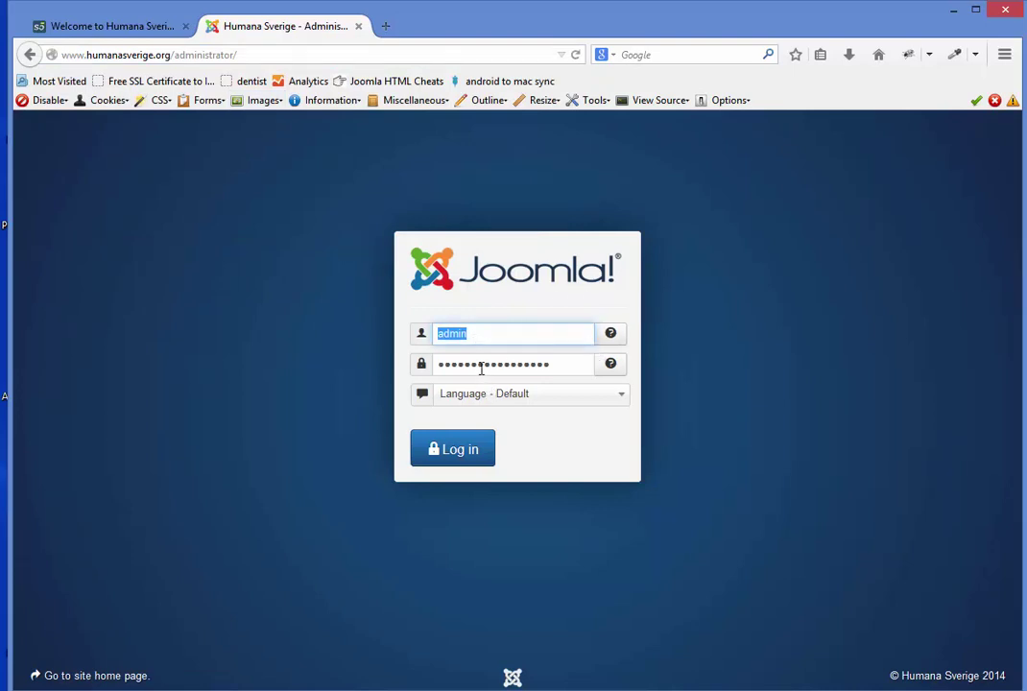
click(455, 458)
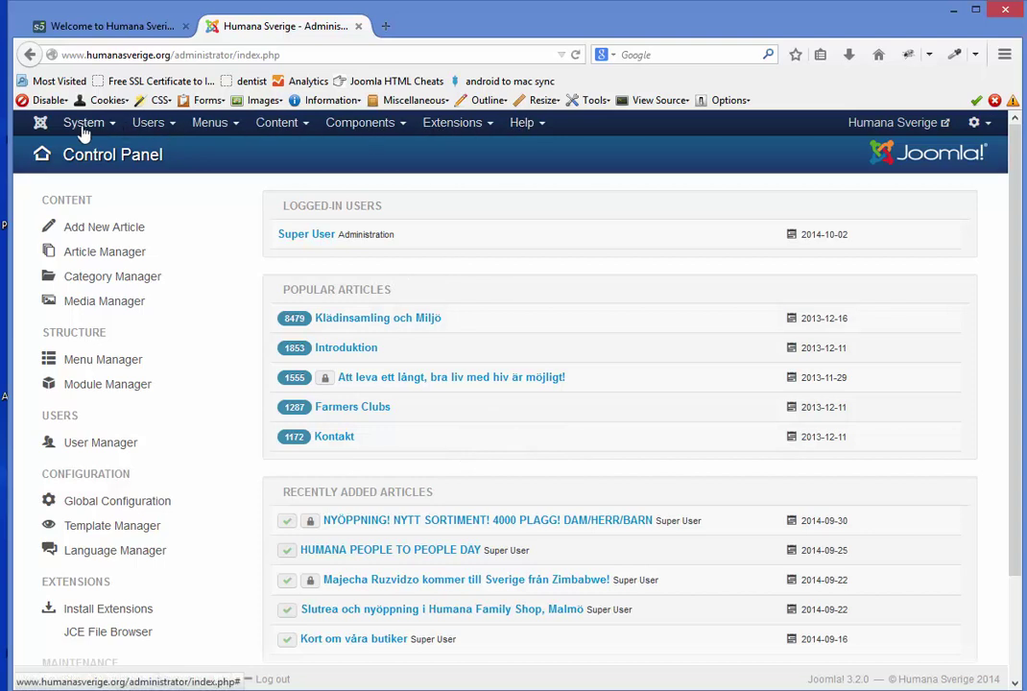
Step: Open the Module Manager from the site's control panel
click(443, 124)
mouse_move(280, 137)
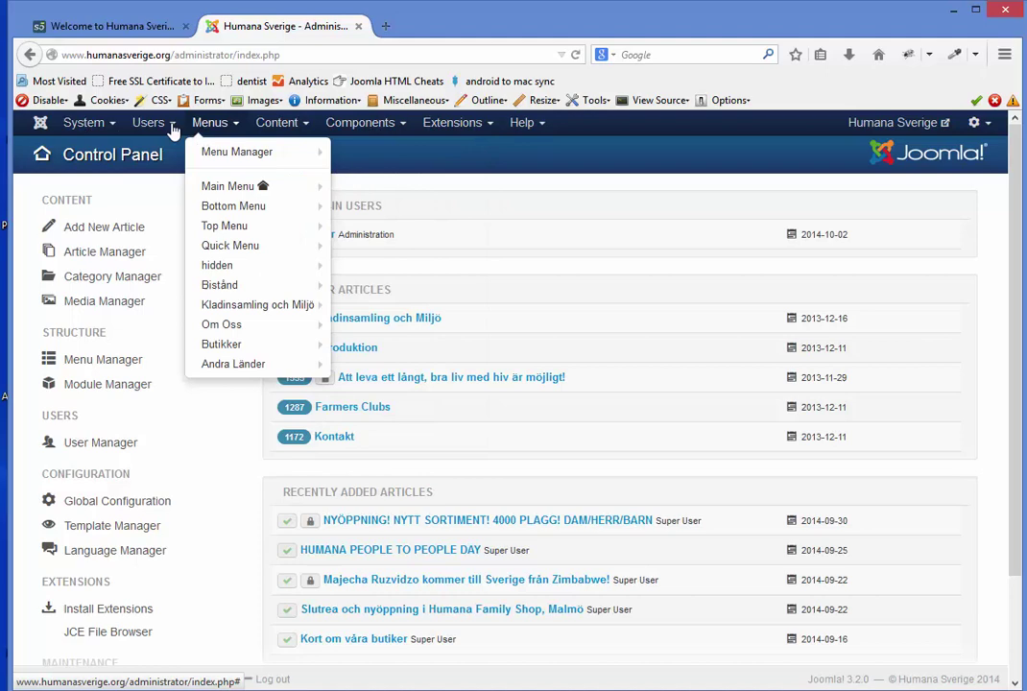
mouse_move(377, 128)
mouse_move(429, 127)
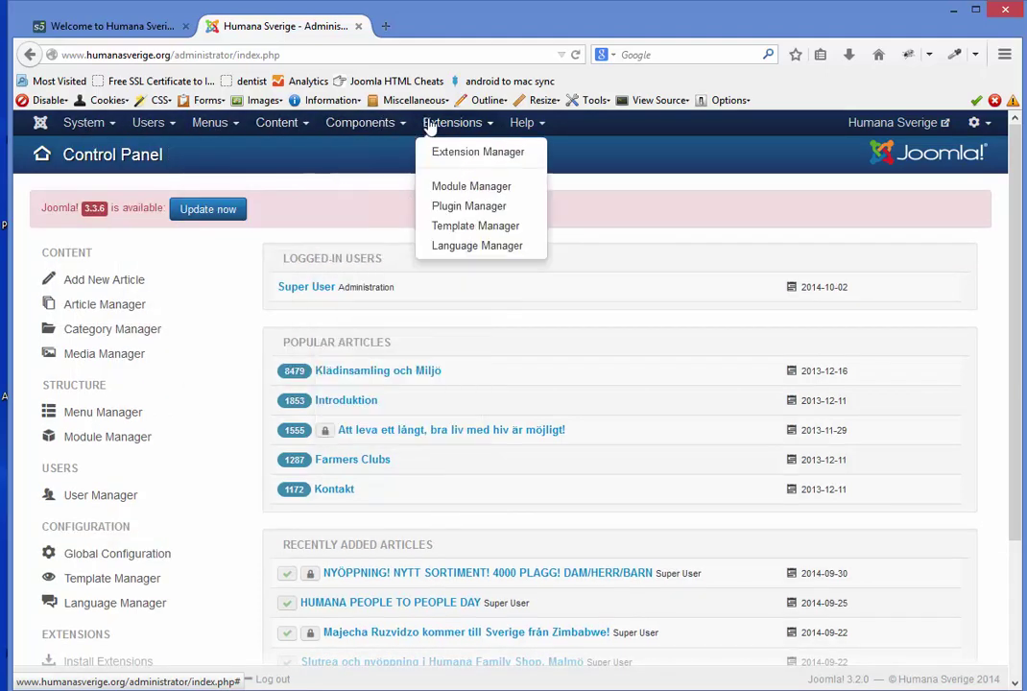
click(469, 188)
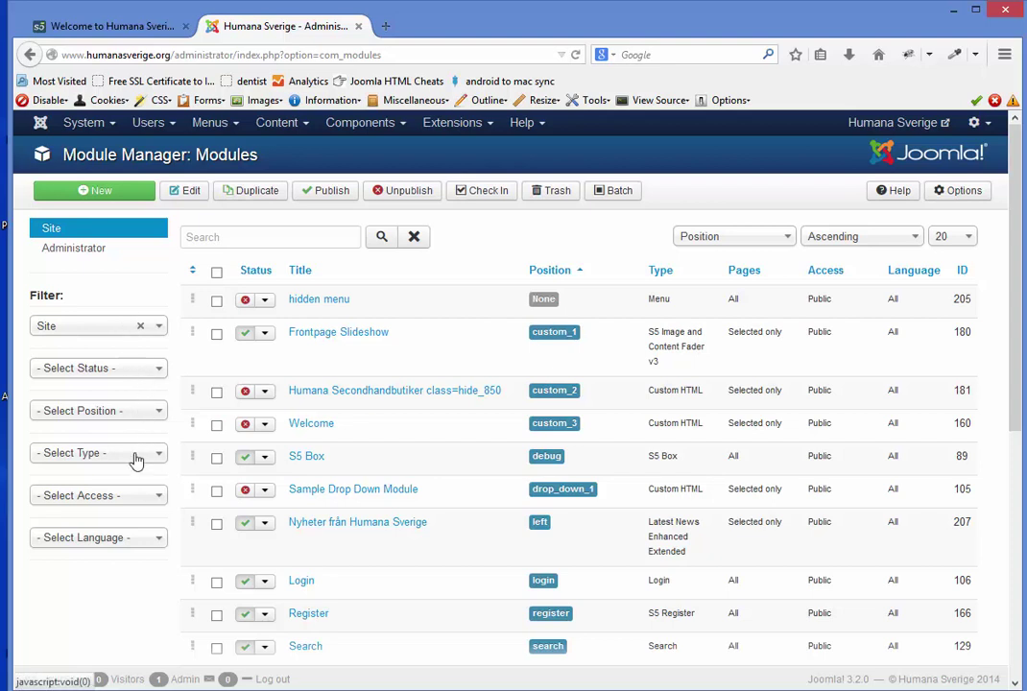
Step: Filter the site modules by Published status and look through the filtered list
click(156, 374)
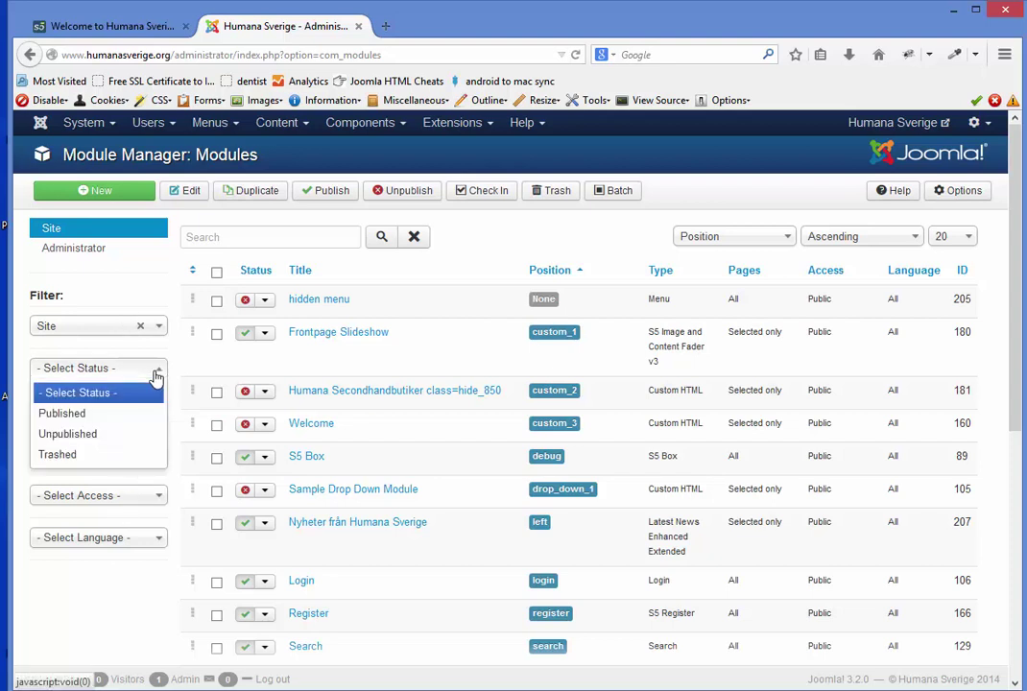
click(86, 417)
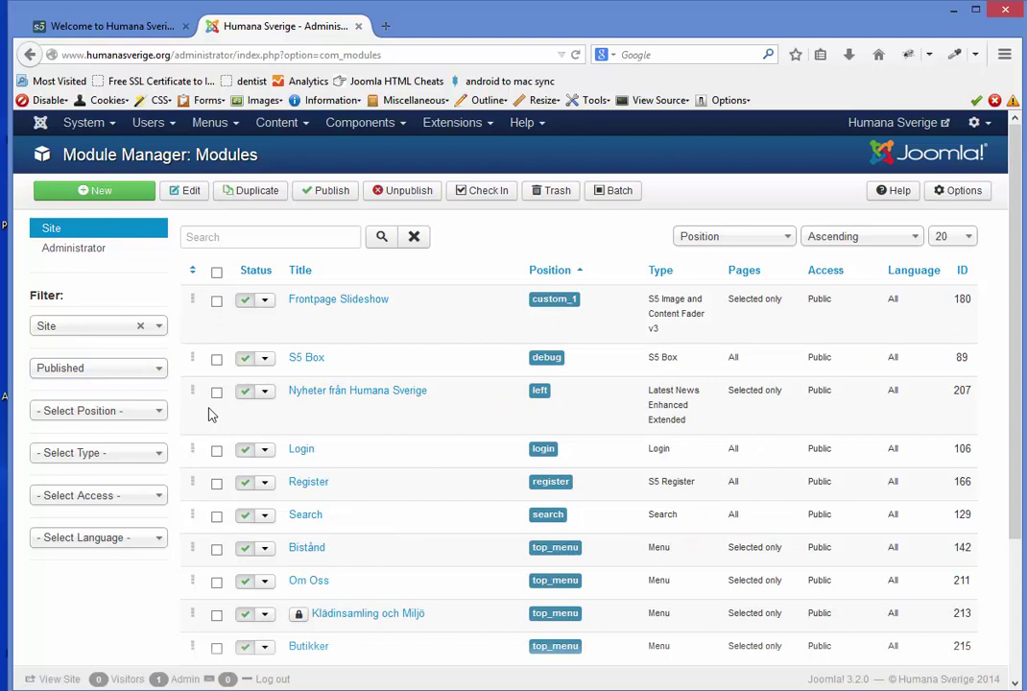
scroll(364, 408, down, 3)
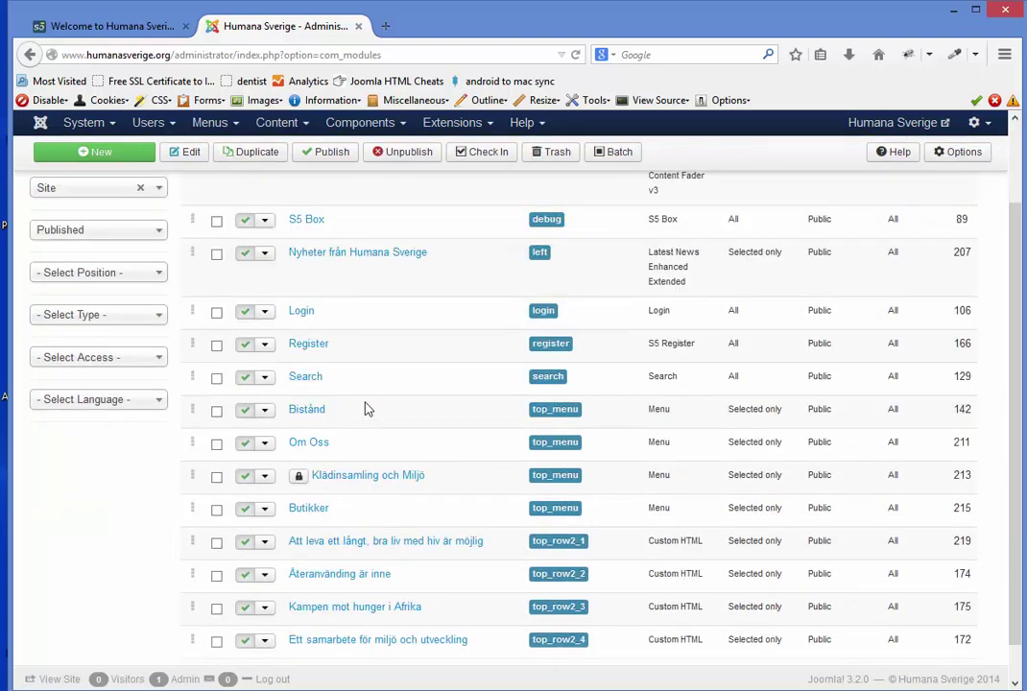
scroll(365, 409, down, 1)
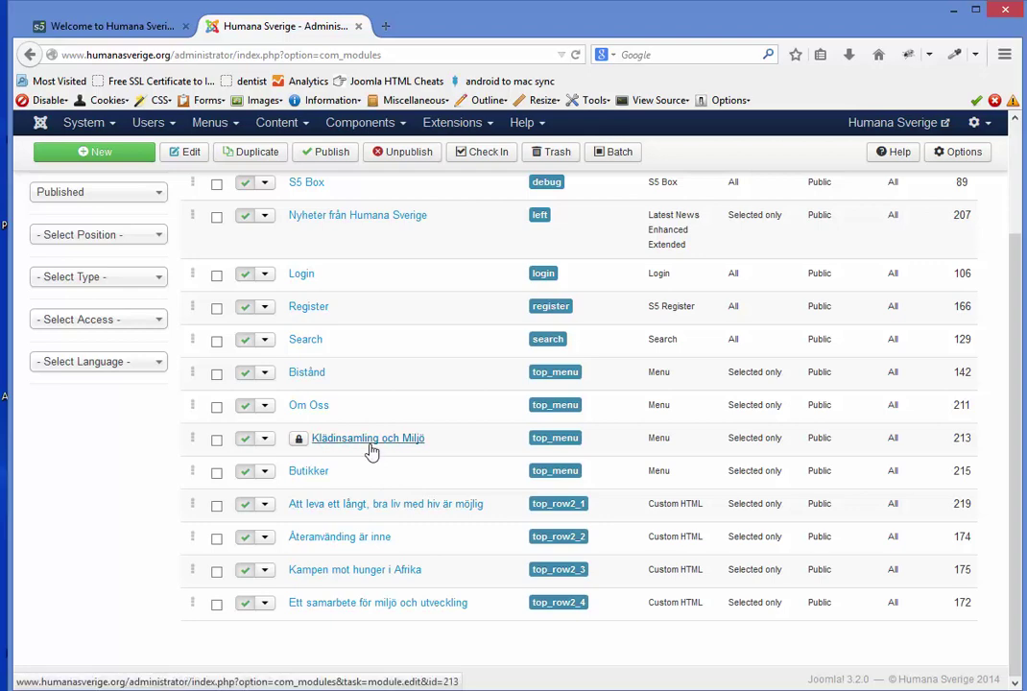
scroll(371, 451, up, 4)
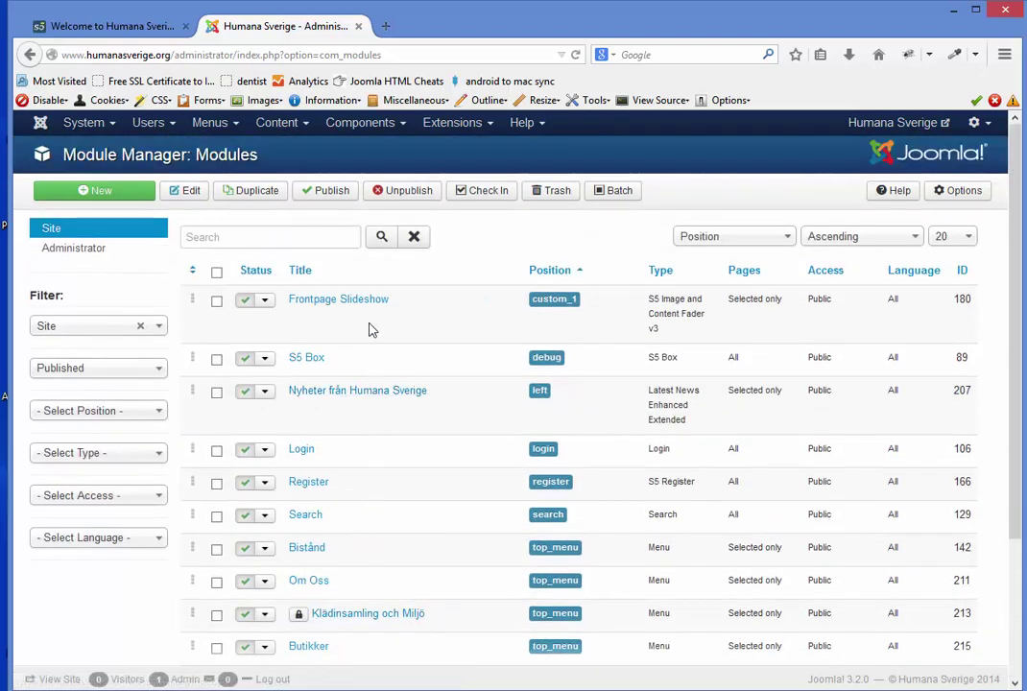
Step: Open the Frontpage Slideshow module for editing and review the Title 1 and Title 2 slide titles
click(314, 300)
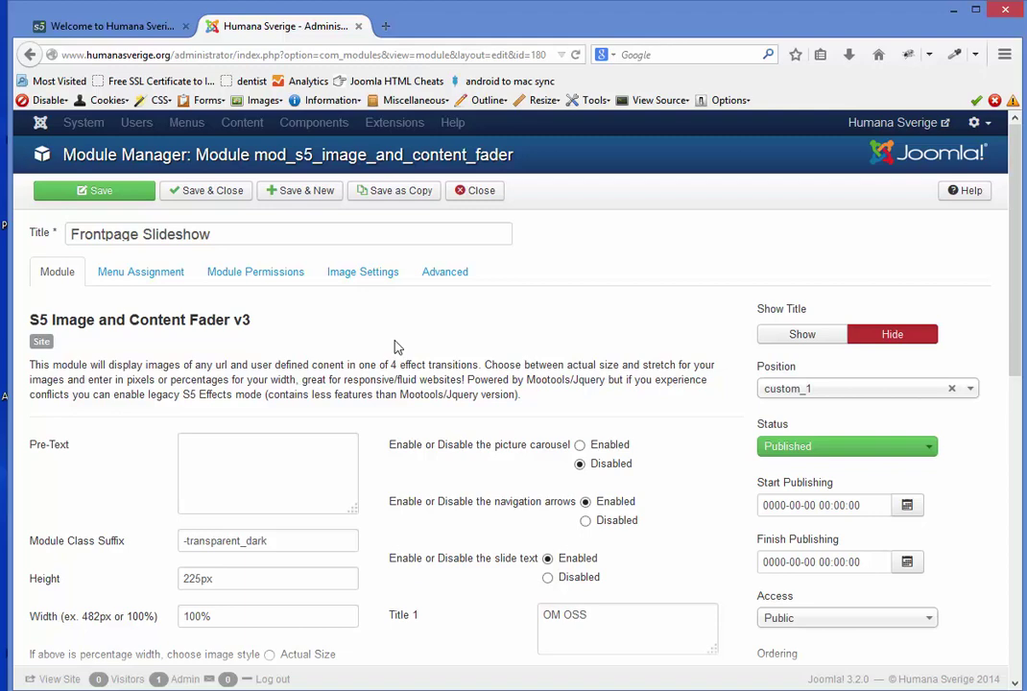
scroll(398, 347, down, 5)
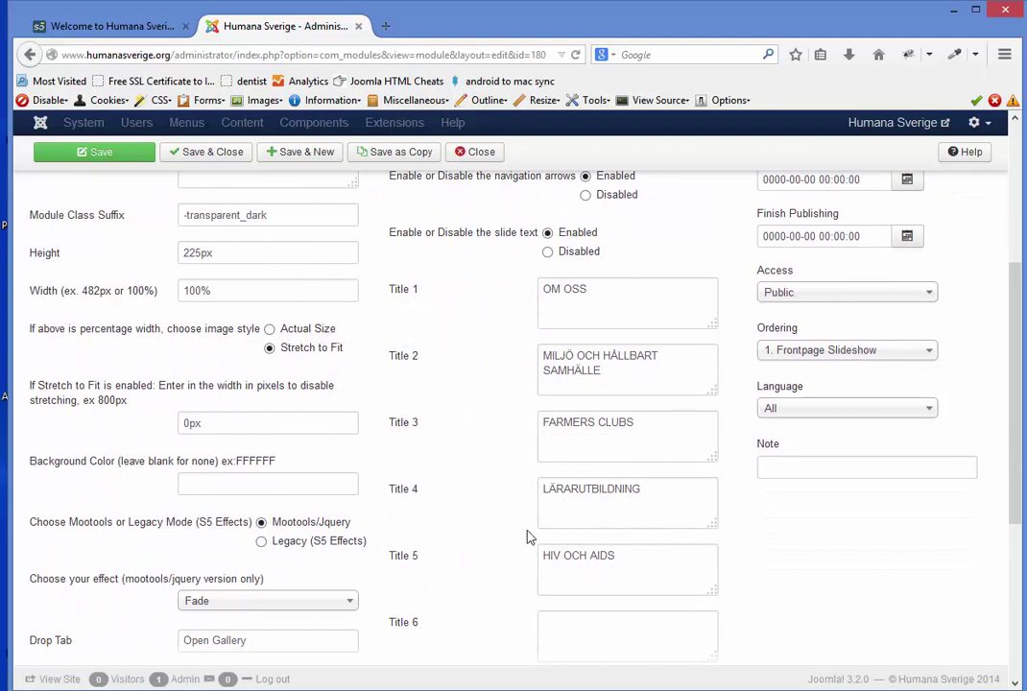
drag(600, 287, 520, 290)
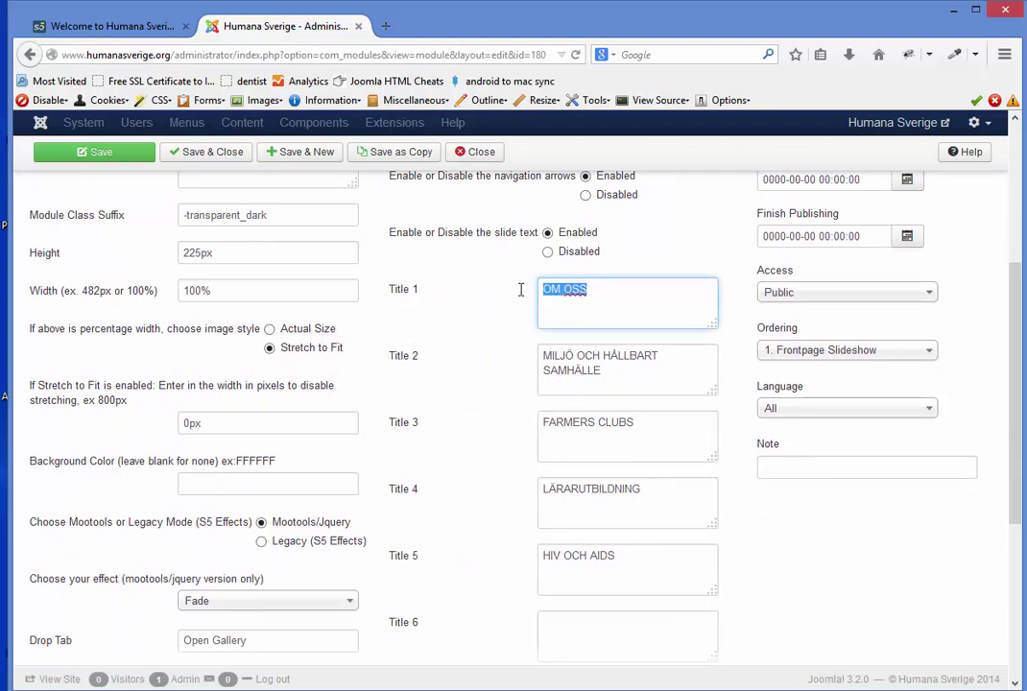
drag(605, 371, 459, 320)
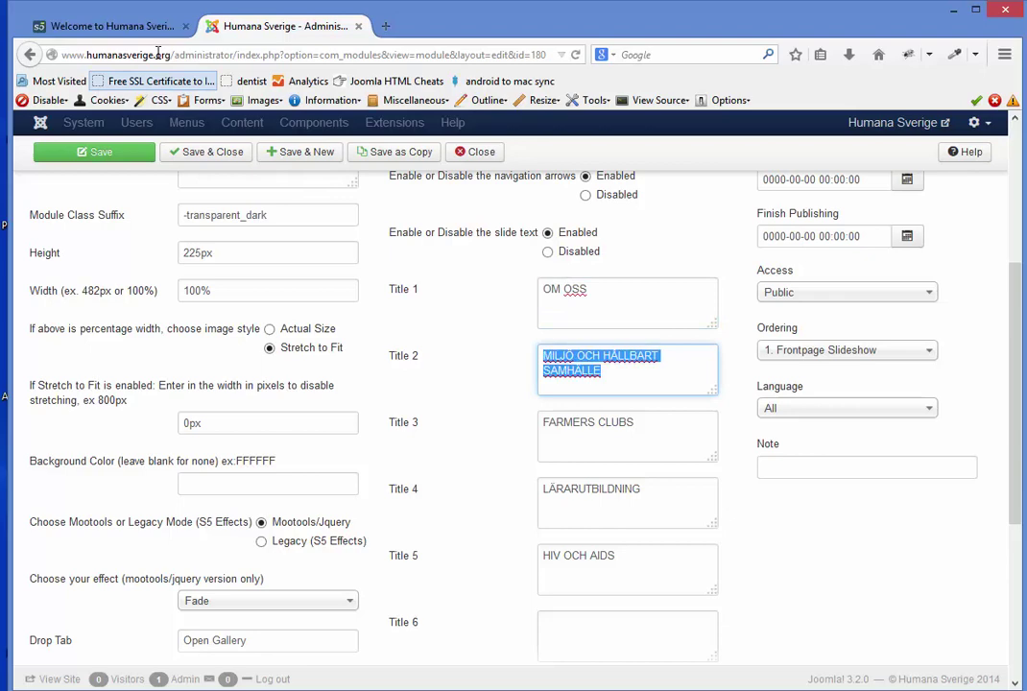
Step: Compare the module's slide titles with the headings and description text in the live homepage slideshow
click(106, 26)
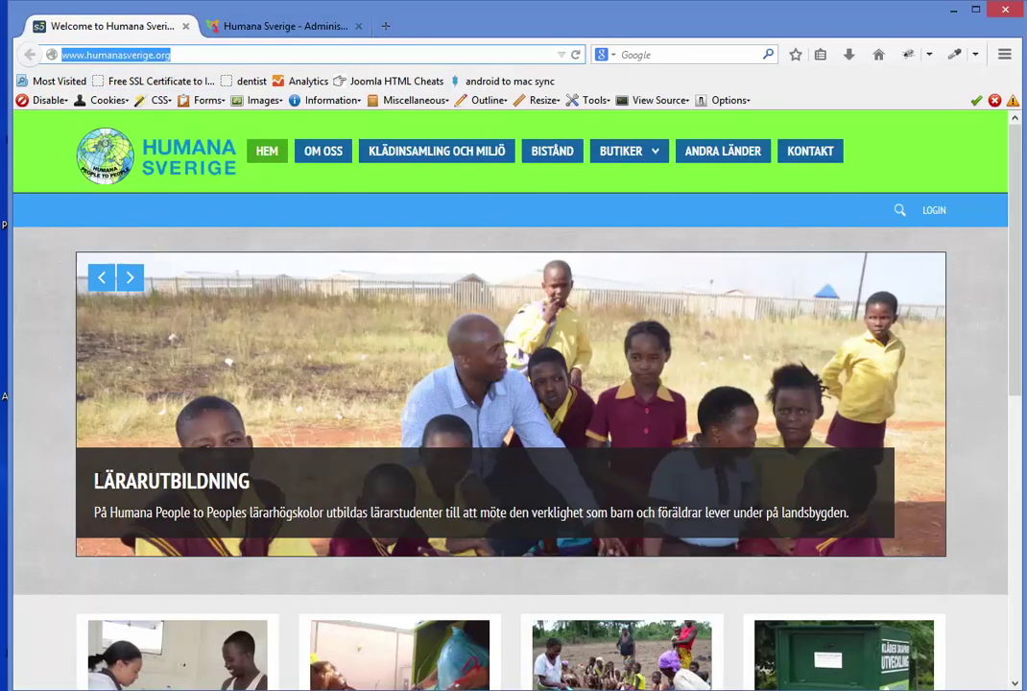
drag(93, 480, 285, 478)
click(222, 25)
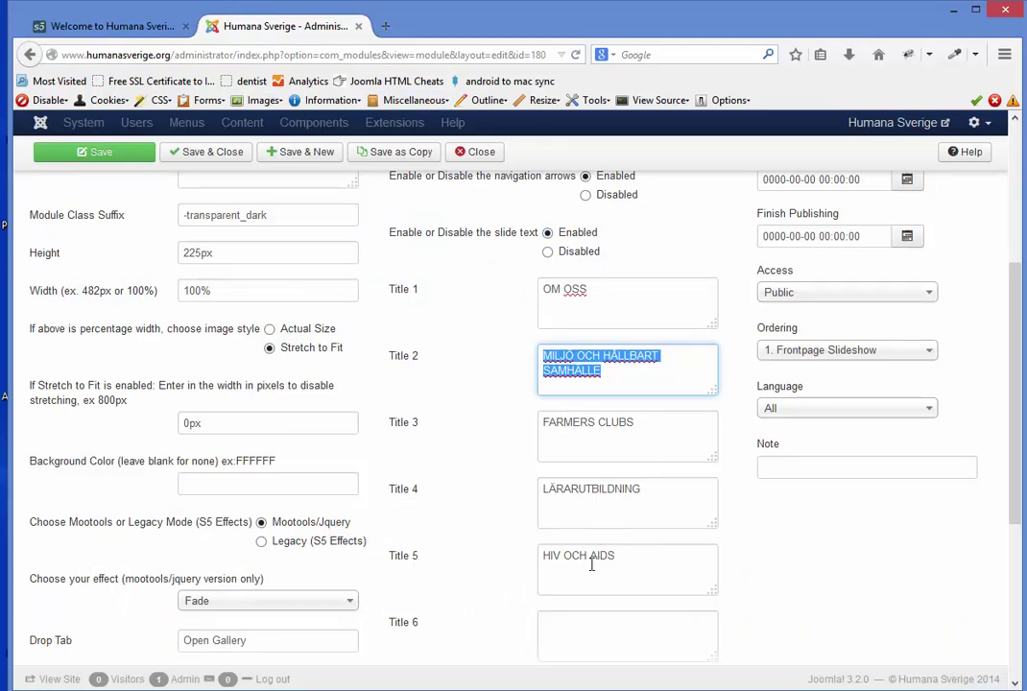
drag(642, 557, 549, 558)
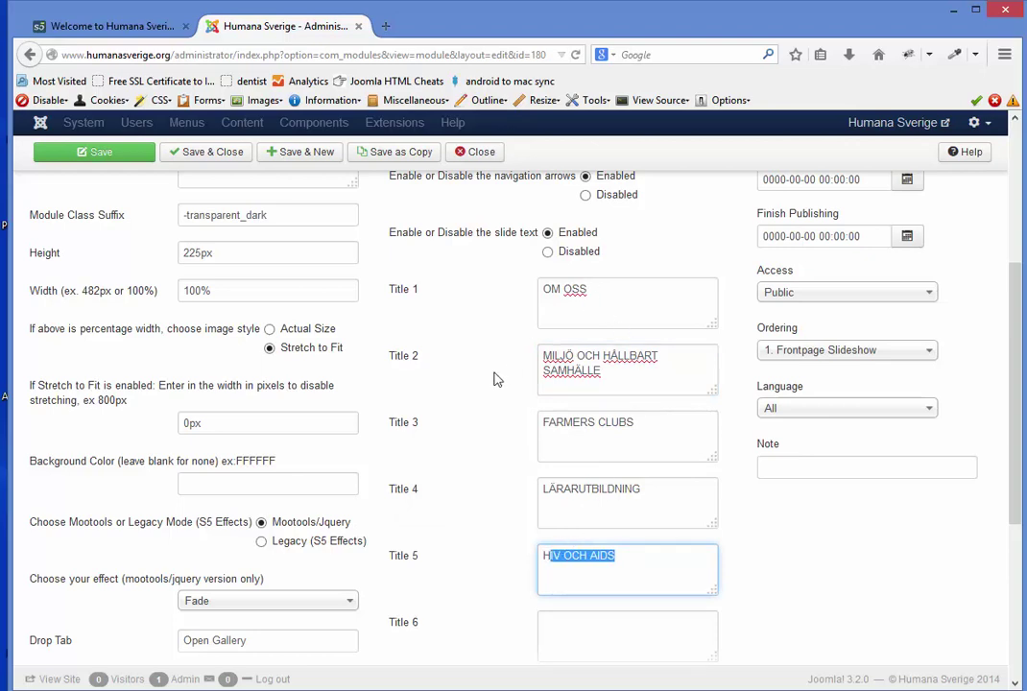
scroll(495, 379, up, 2)
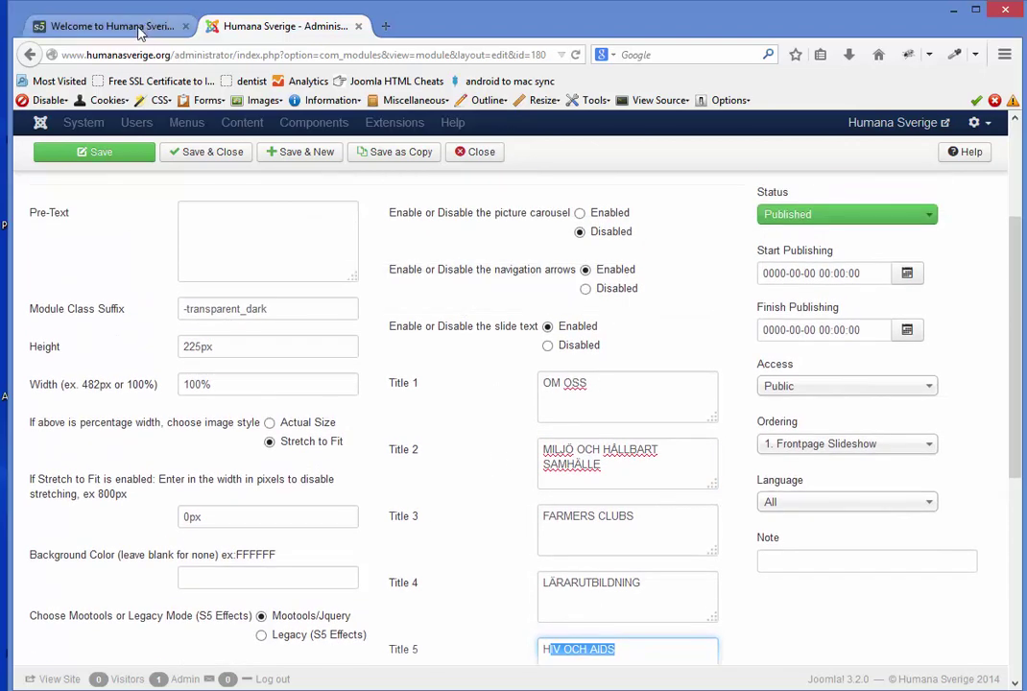
click(140, 29)
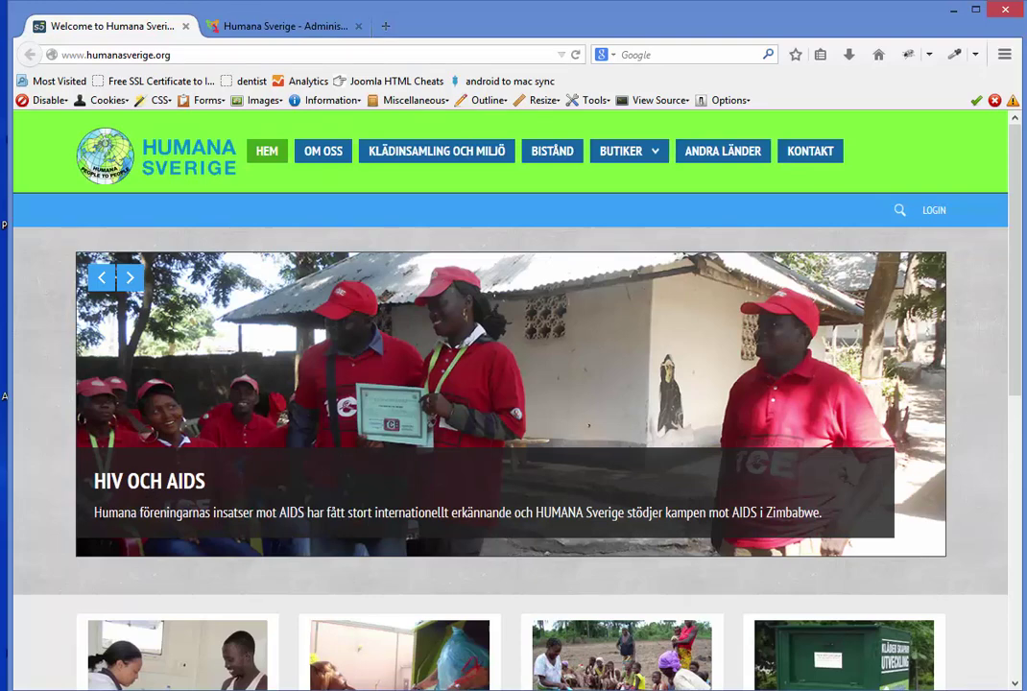
drag(93, 513, 752, 500)
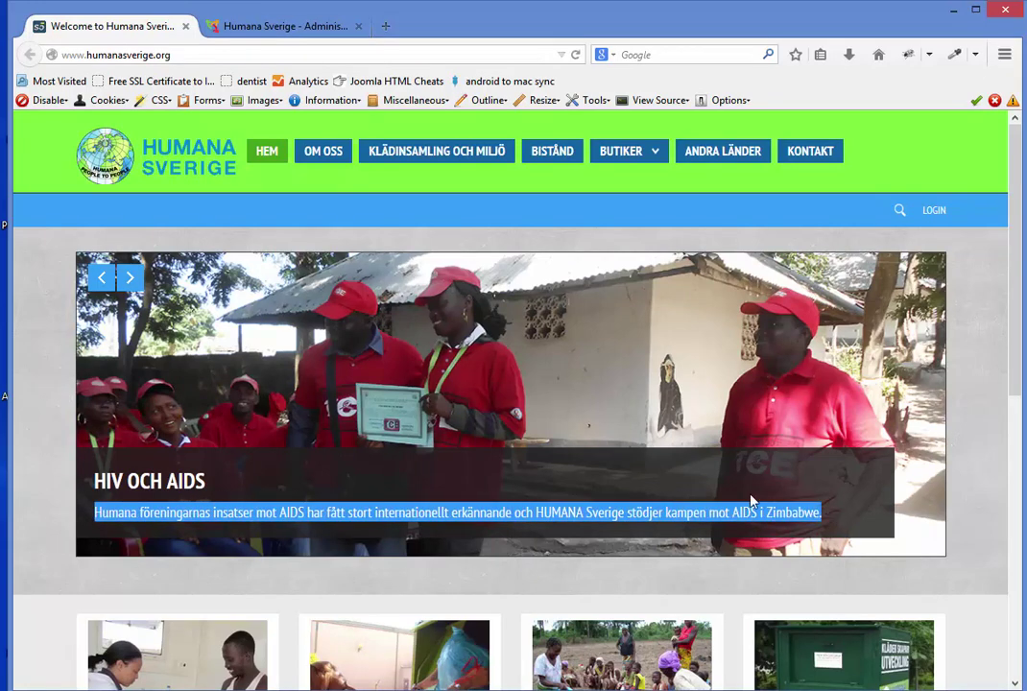
Step: Return to the slideshow module's image settings and examine the Image 1 location URL
click(281, 31)
scroll(424, 317, up, 5)
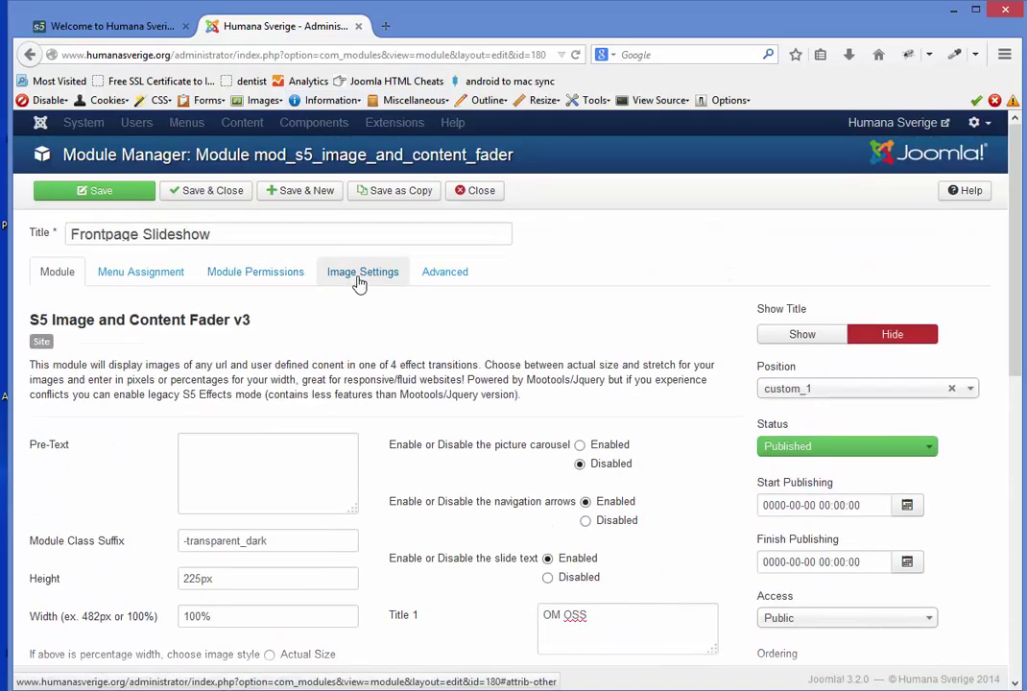
click(358, 277)
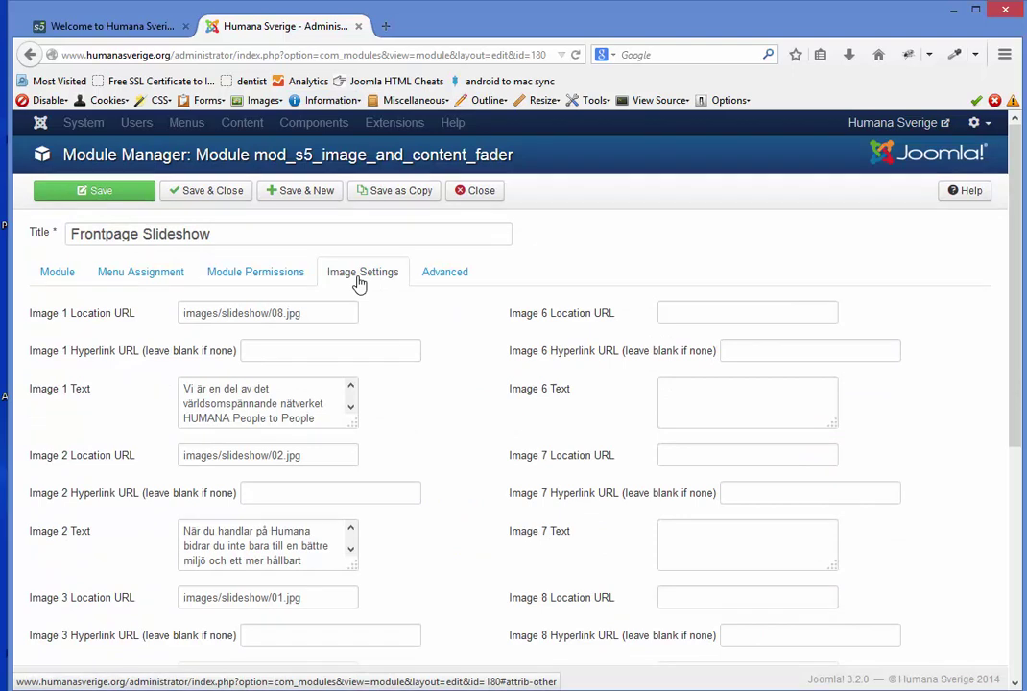
drag(317, 315, 165, 312)
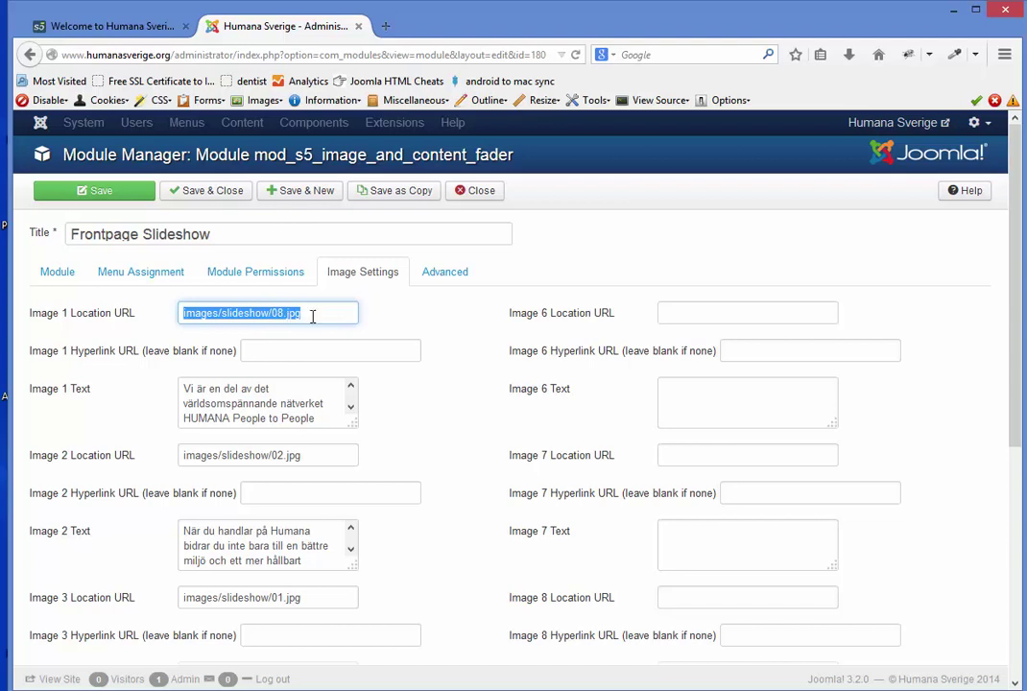
Step: Enlarge the text boxes of Images 1, 2 and 3 to read the slide descriptions in full
drag(185, 389, 455, 446)
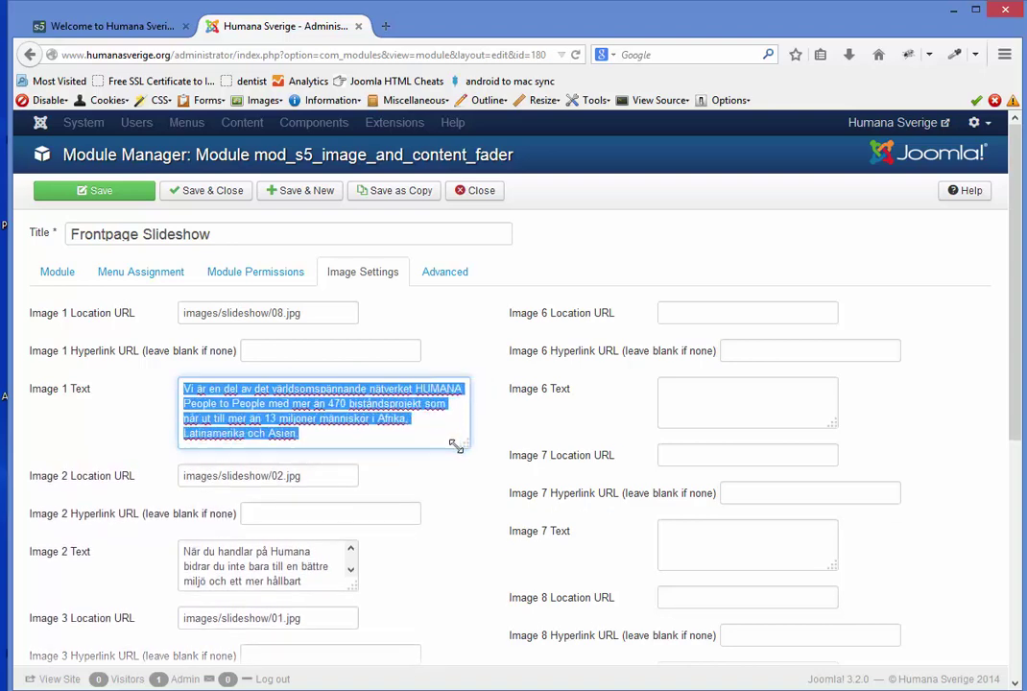
click(362, 435)
scroll(367, 445, down, 2)
drag(355, 445, 445, 471)
scroll(369, 489, down, 1)
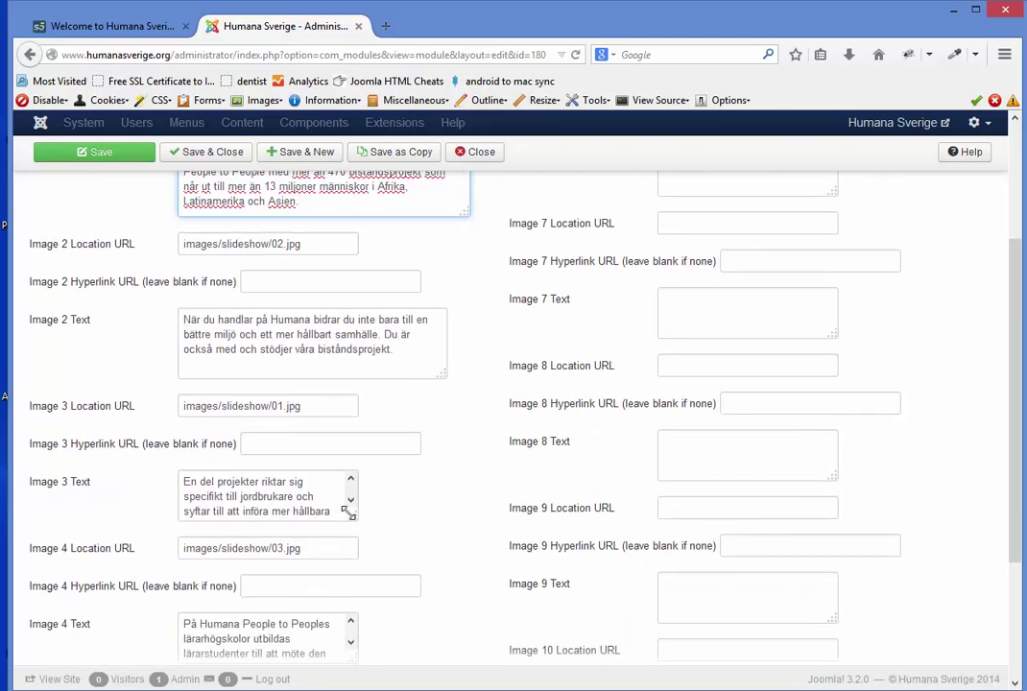
drag(353, 514, 403, 523)
scroll(310, 452, up, 3)
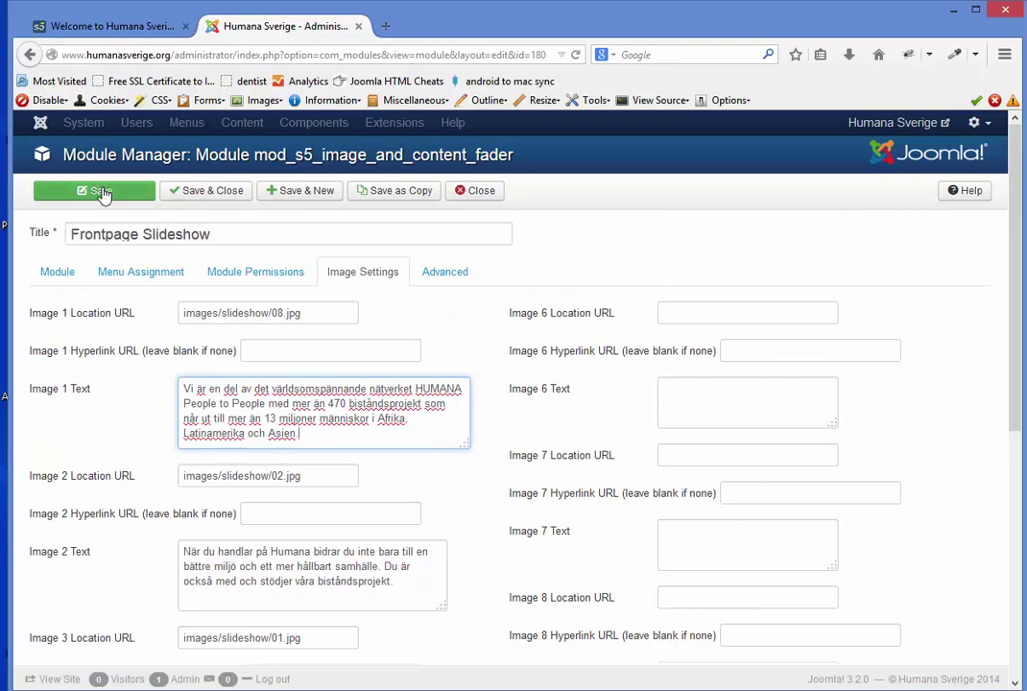
Step: Save the Frontpage Slideshow module while keeping it open, and check the save message
click(100, 193)
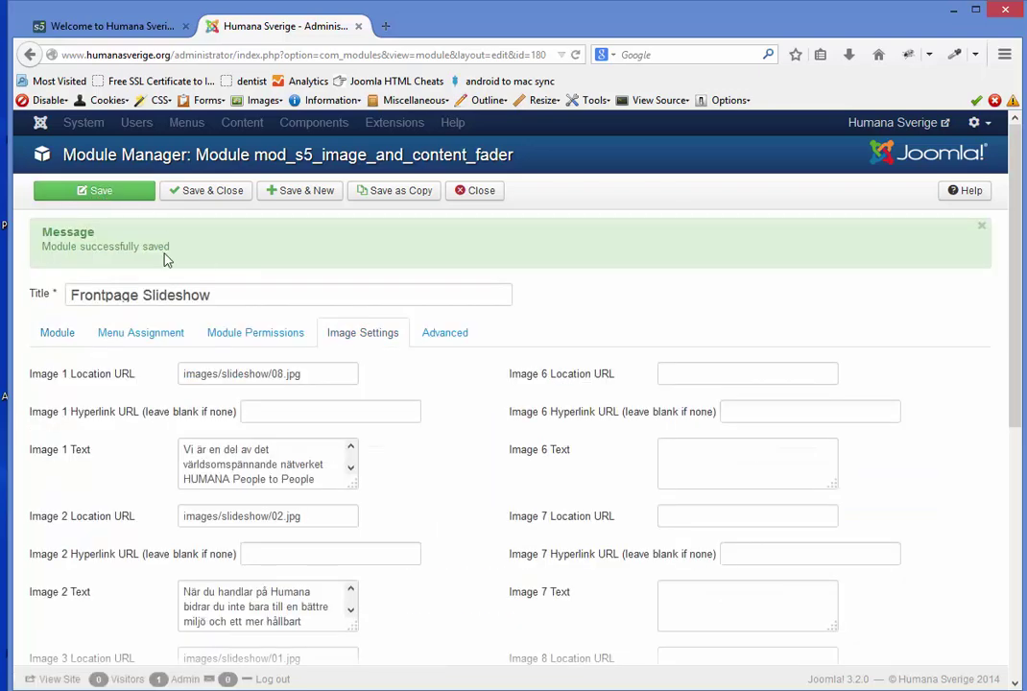
drag(184, 250, 31, 228)
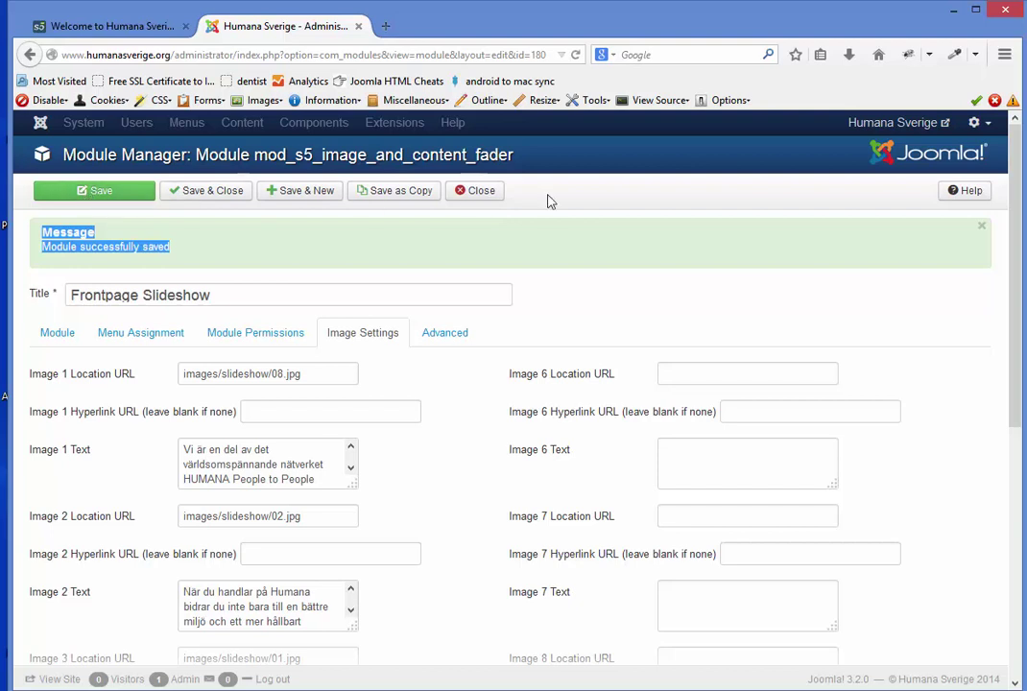
click(29, 57)
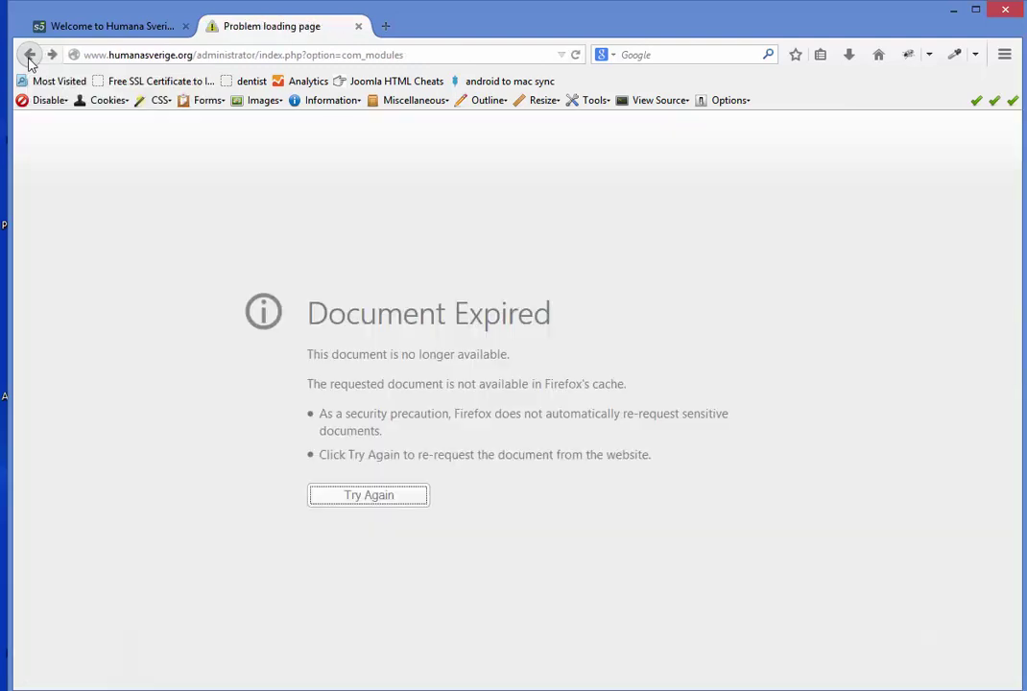
click(50, 55)
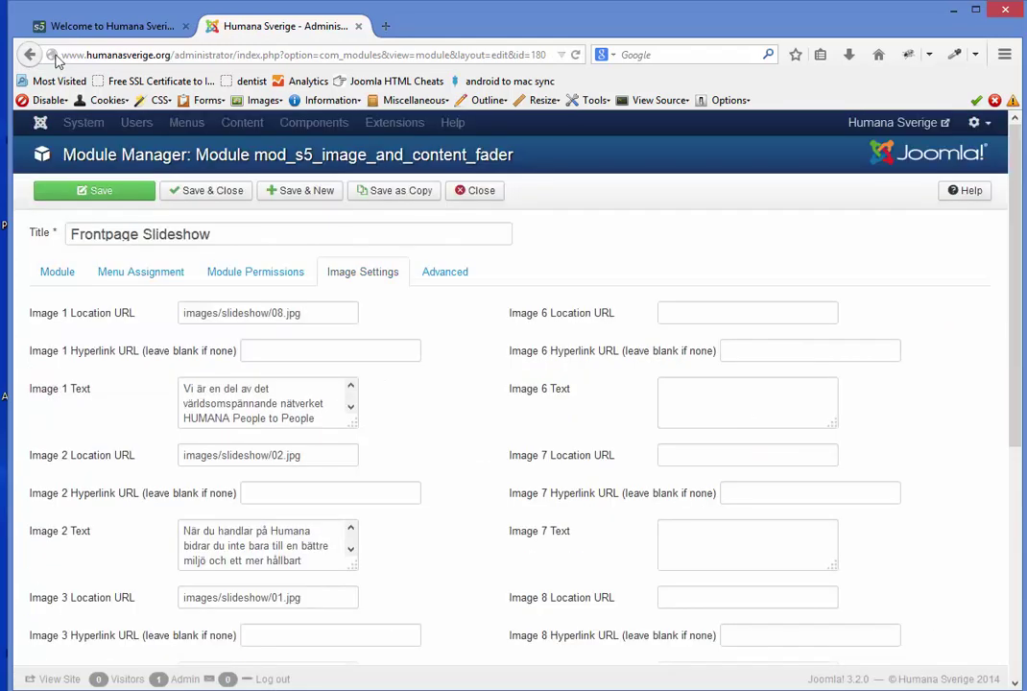
click(29, 56)
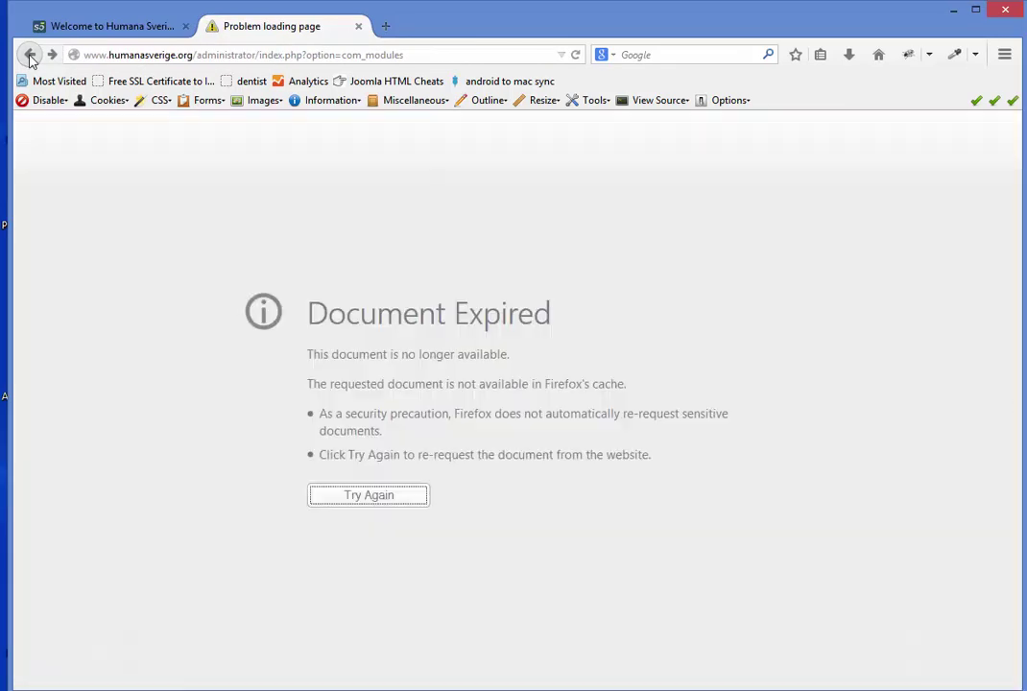
click(53, 56)
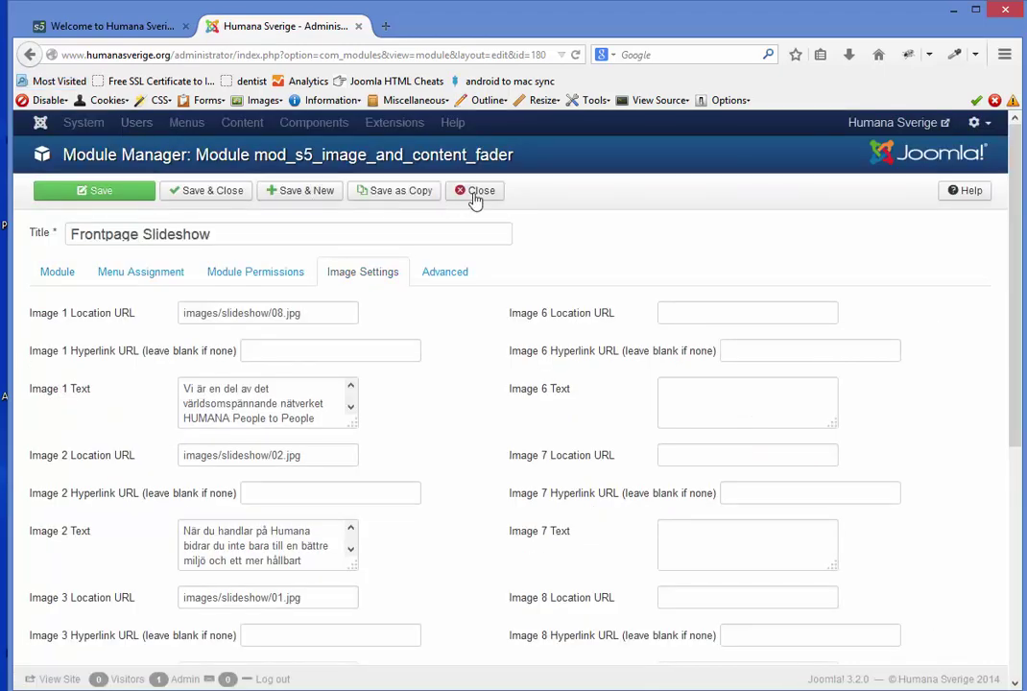
Step: Close the Frontpage Slideshow module and check in the locked Klädinsamling och Miljö module in the module list
click(475, 192)
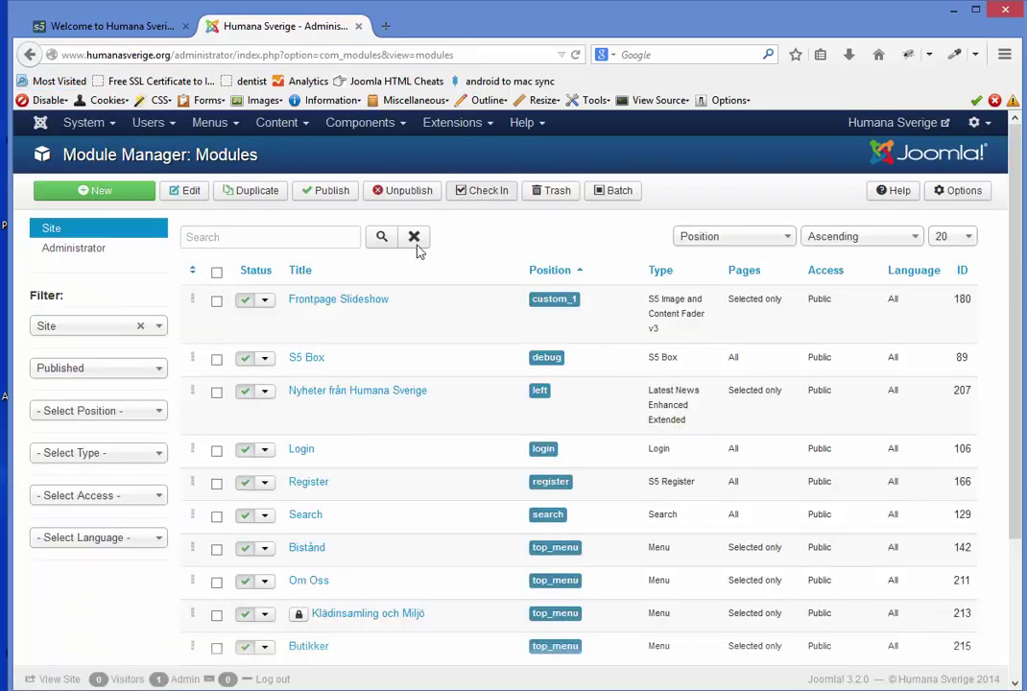
scroll(389, 383, down, 3)
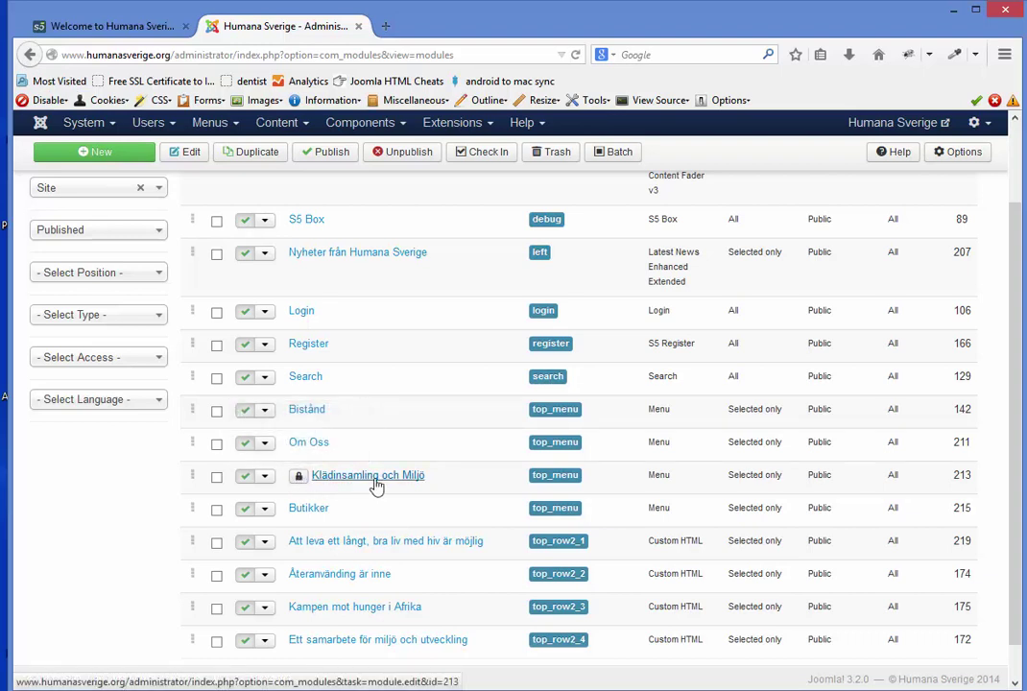
click(299, 479)
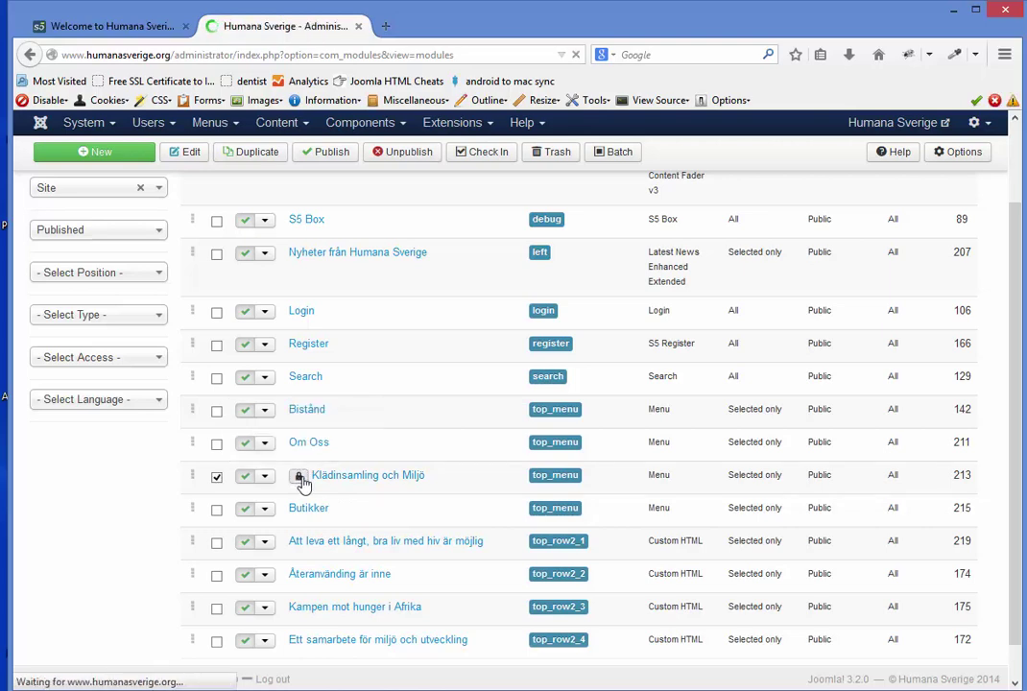
scroll(305, 480, down, 5)
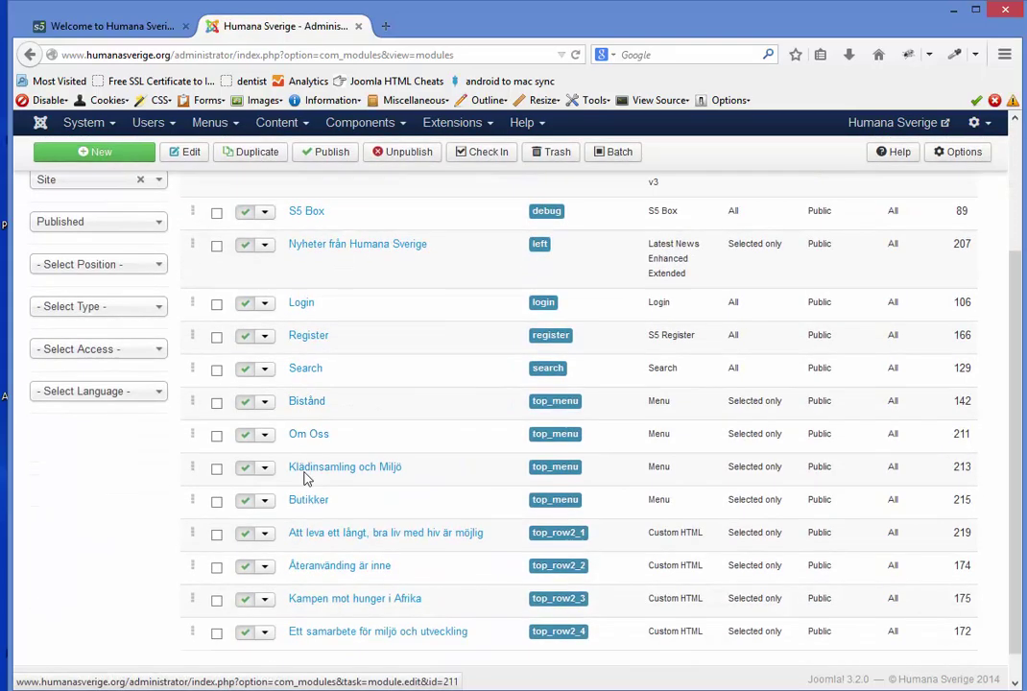
scroll(305, 478, up, 4)
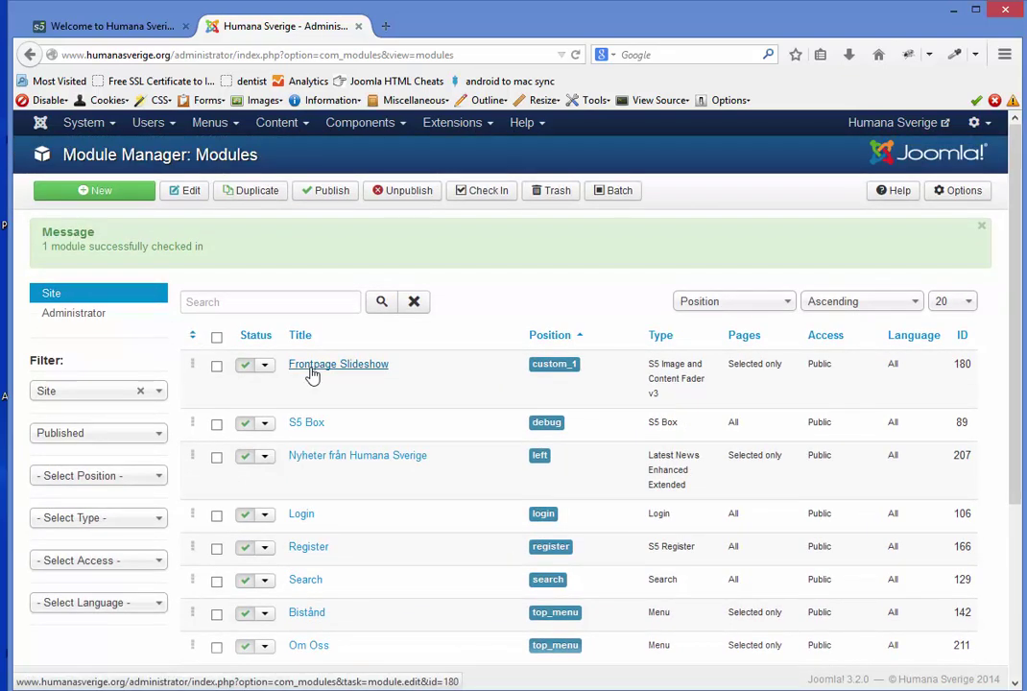